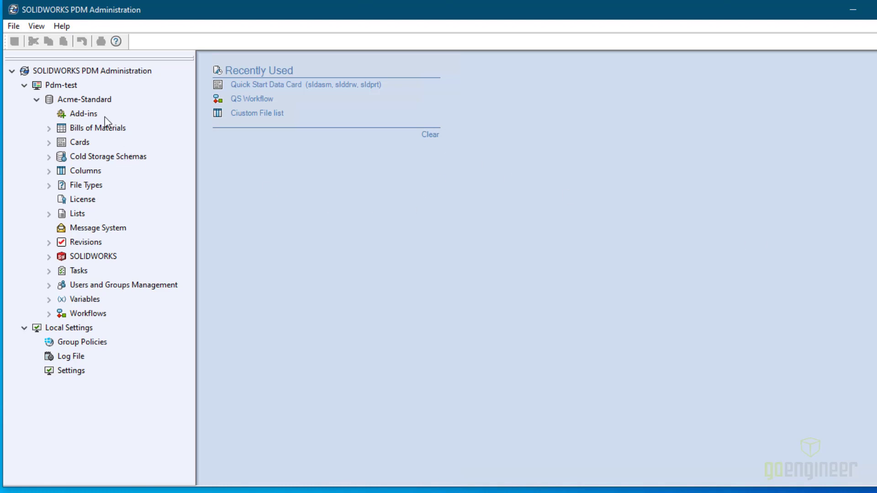
Start an import into the Acme-Standard vault and browse to C:\Program Files\SOLIDWORKS Corp\SOLIDWORKS PDM\Default Data
right_click(94, 101)
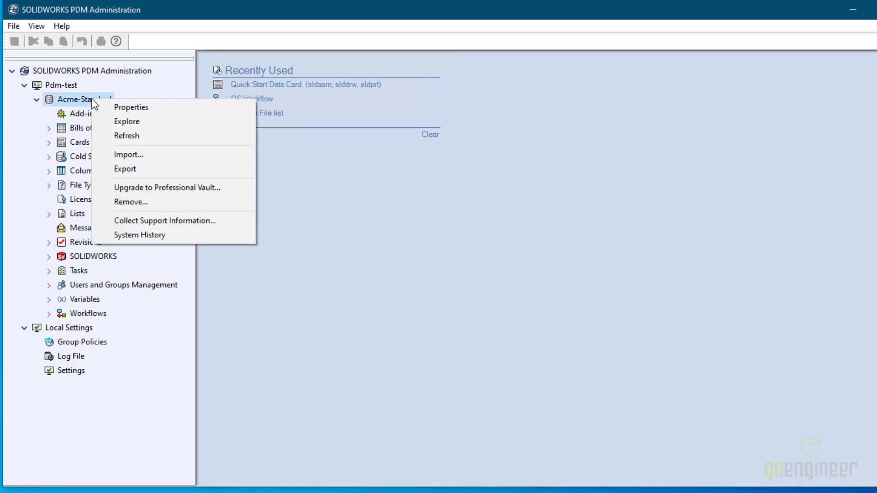
click(128, 155)
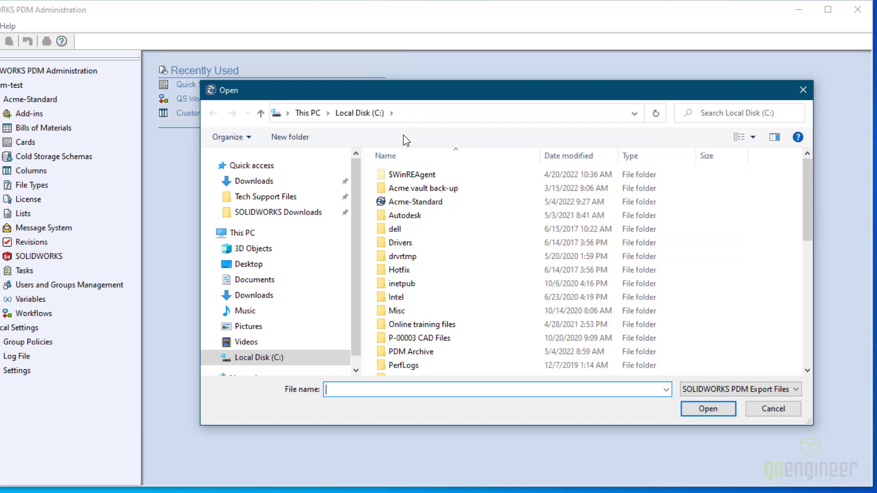
click(392, 113)
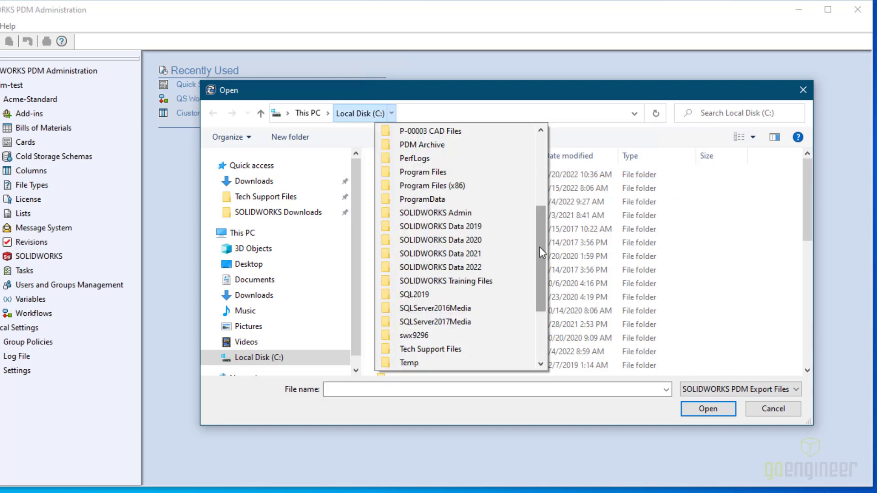
click(421, 172)
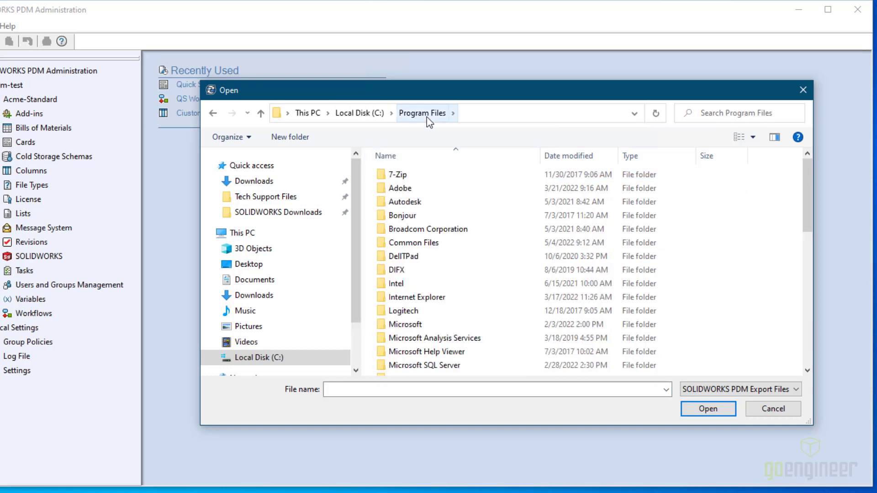
click(452, 113)
click(537, 211)
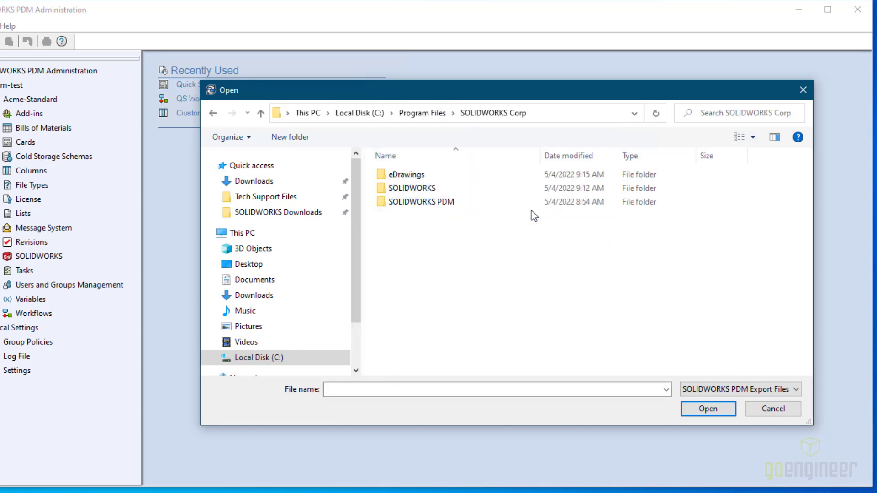
double_click(415, 201)
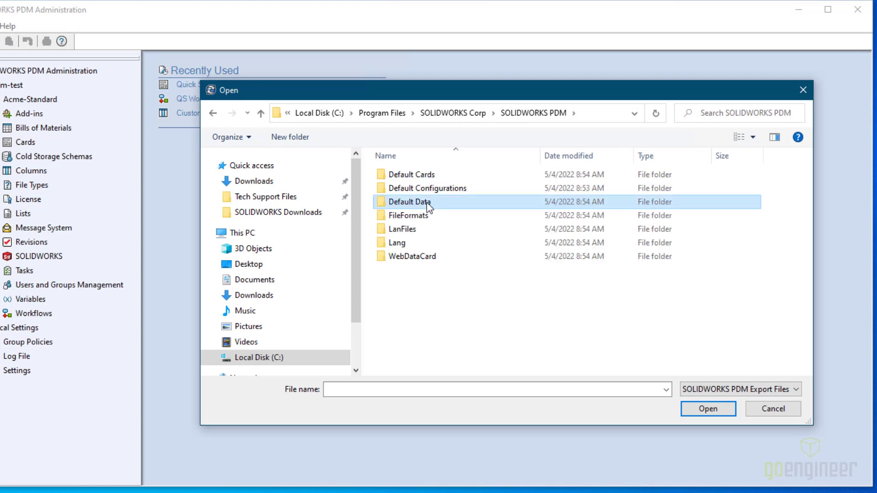
double_click(428, 203)
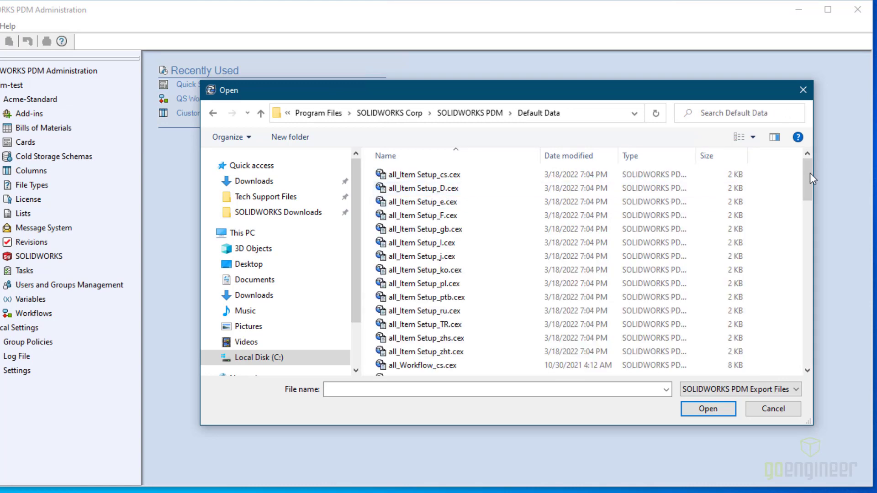
Import the Convert_gb.cex file from the Default Data folder into the vault
drag(807, 178, 816, 348)
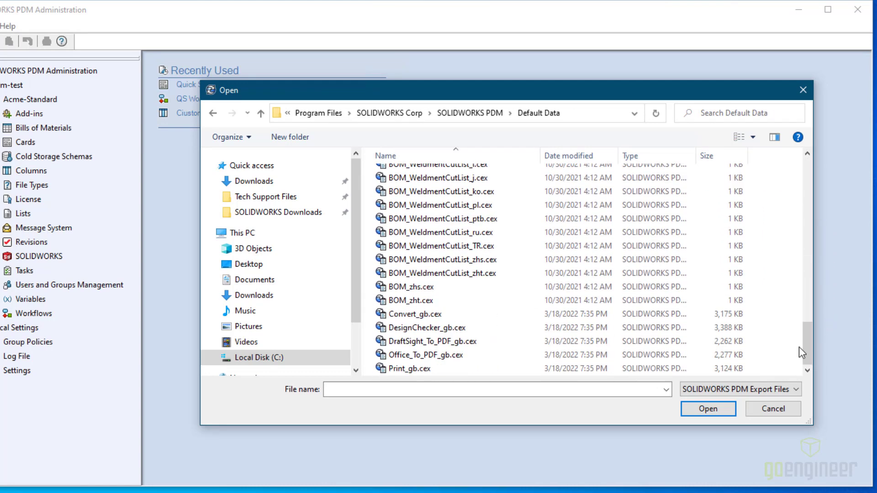
click(438, 316)
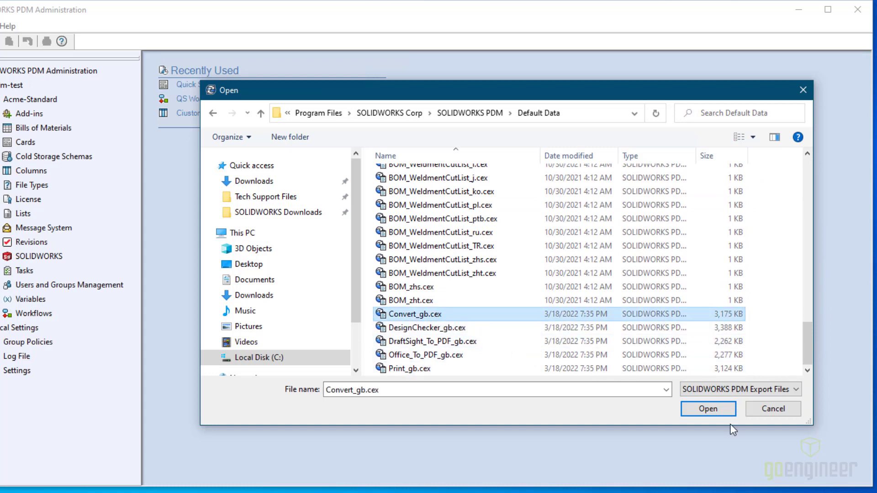
click(708, 410)
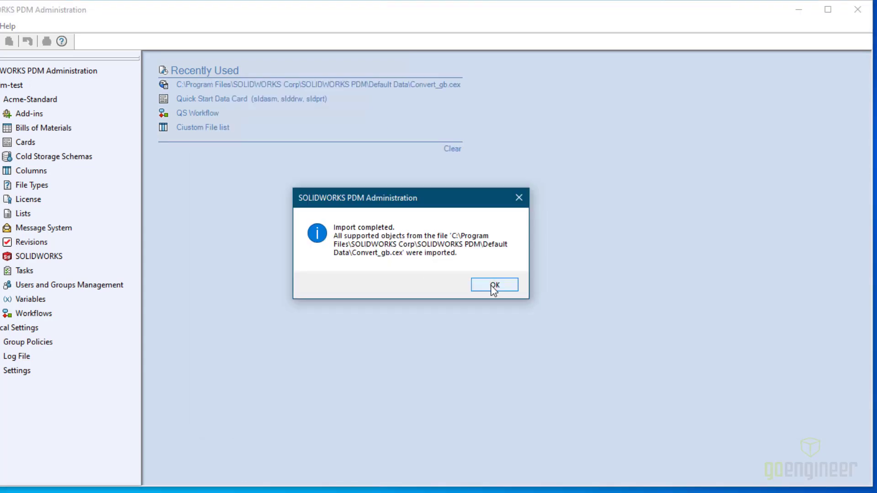
click(493, 286)
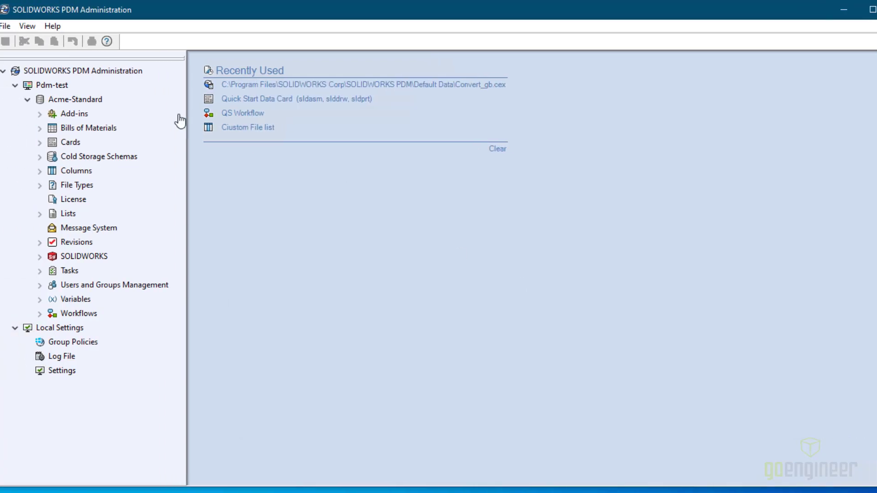
Open the properties of the imported Convert task and rename it as Create PDF
click(64, 115)
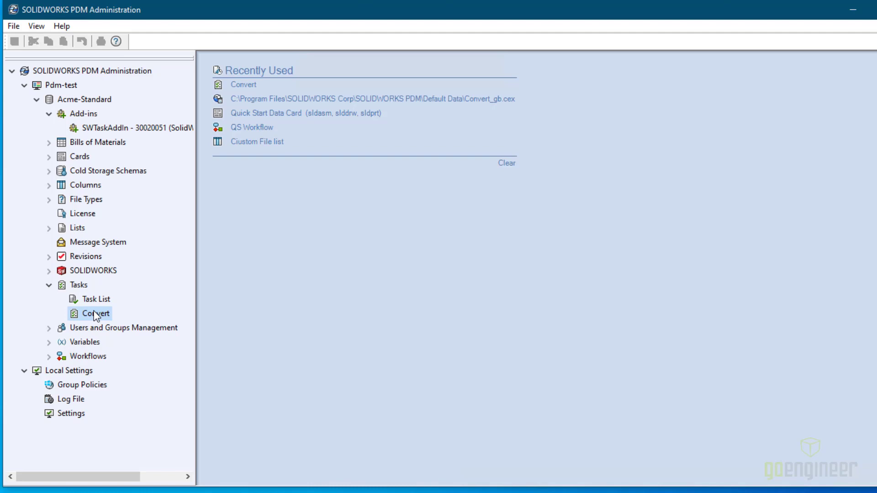
double_click(95, 314)
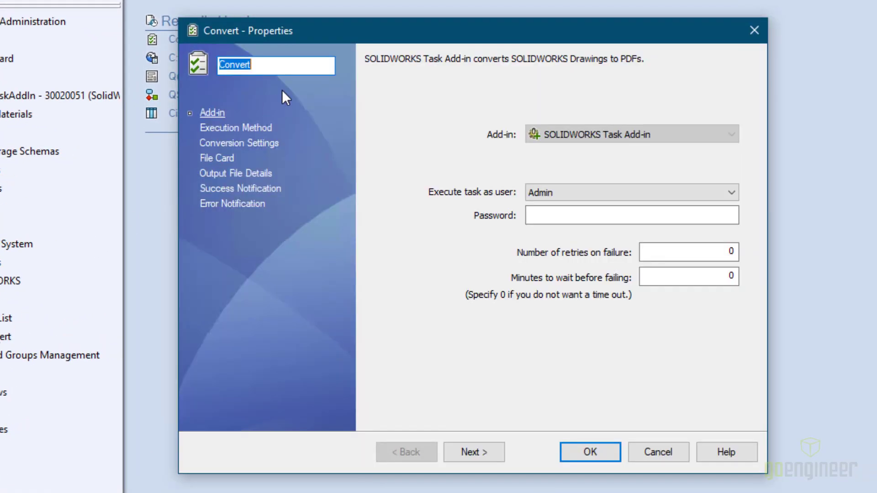
click(275, 62)
key(BackSpace)
key(BackSpace)
key(BackSpace)
key(BackSpace)
key(BackSpace)
key(BackSpace)
key(BackSpace)
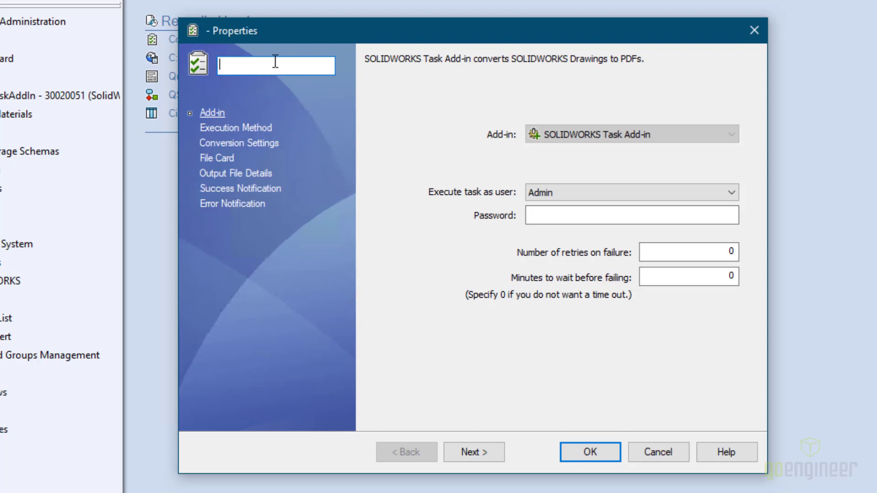
text(Create PDF)
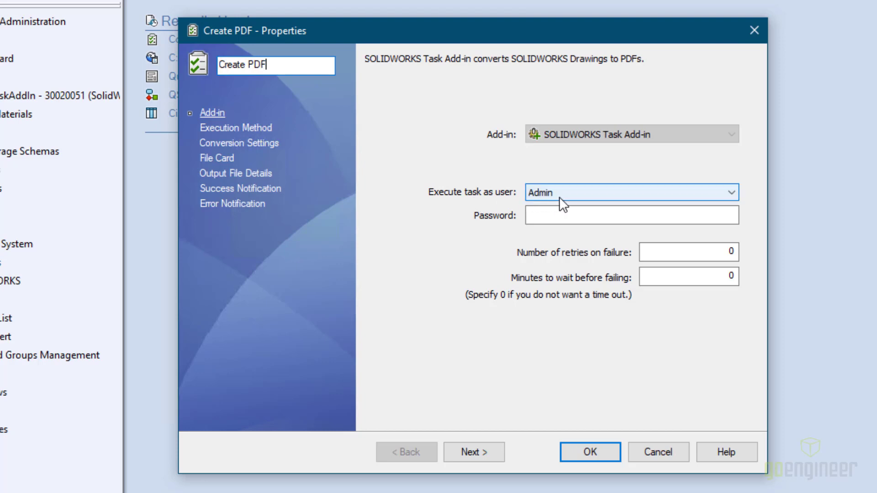
Set the task to execute as the logged in user and open its conversion settings
click(732, 192)
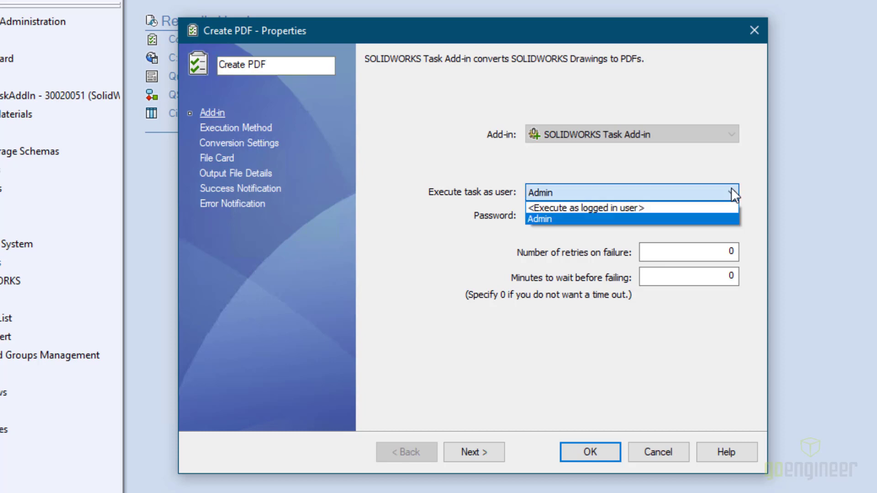
click(617, 209)
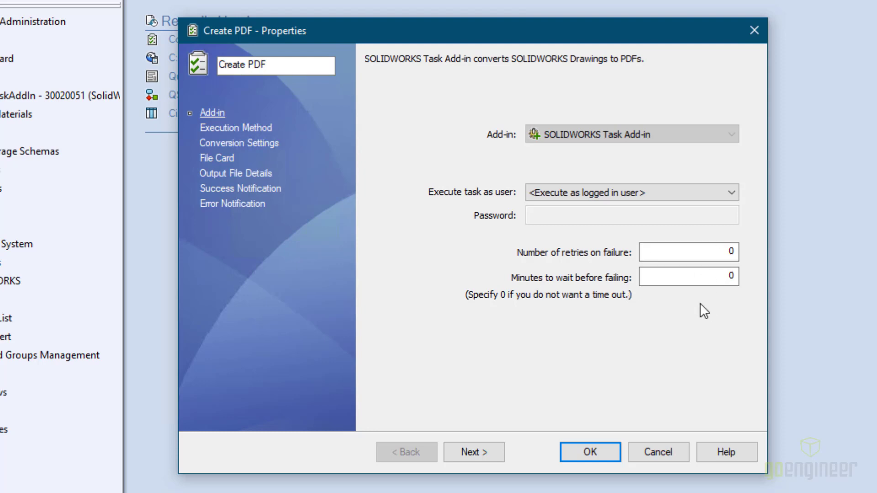
click(259, 145)
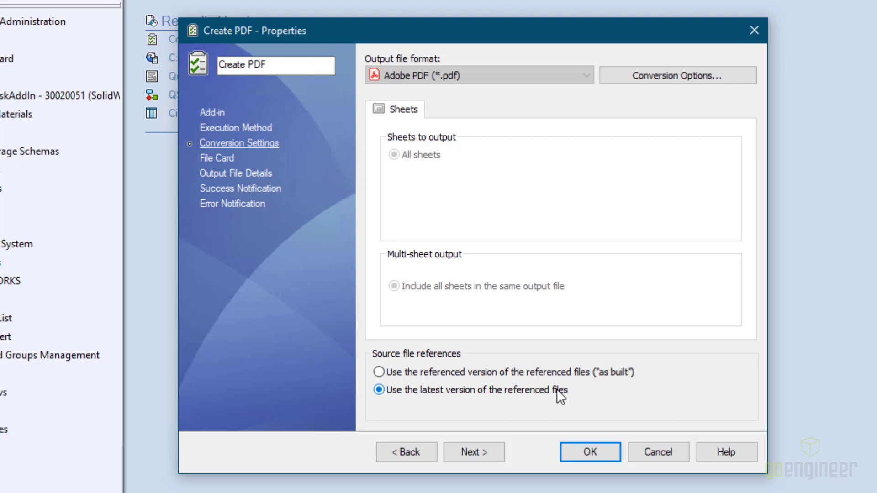
Add a file card variable mapping from the source Revision to the destination variable Revision
click(223, 159)
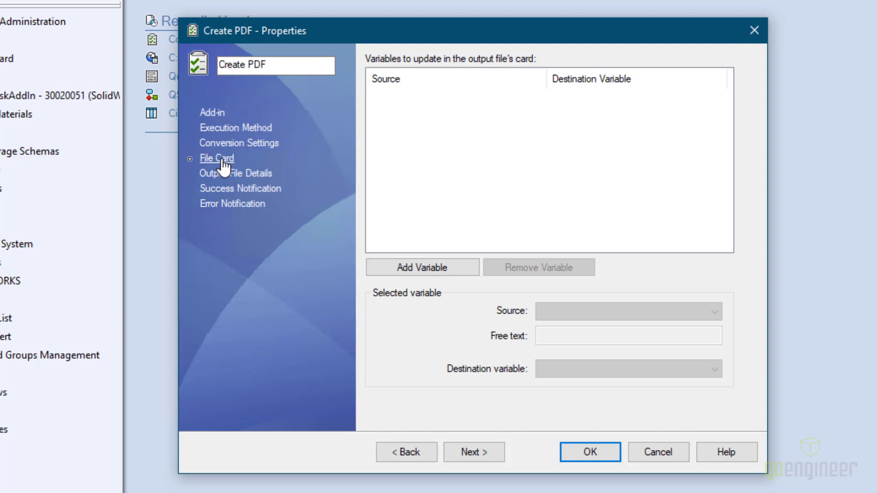
click(421, 268)
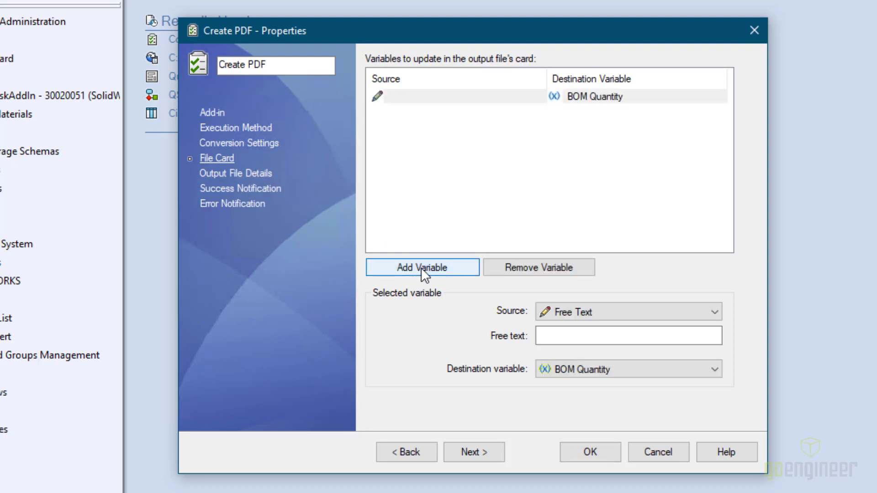
click(708, 313)
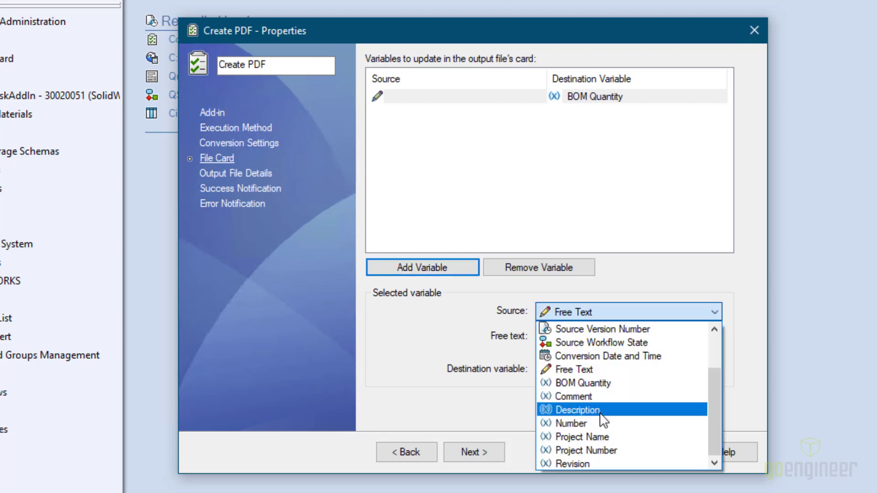
click(592, 464)
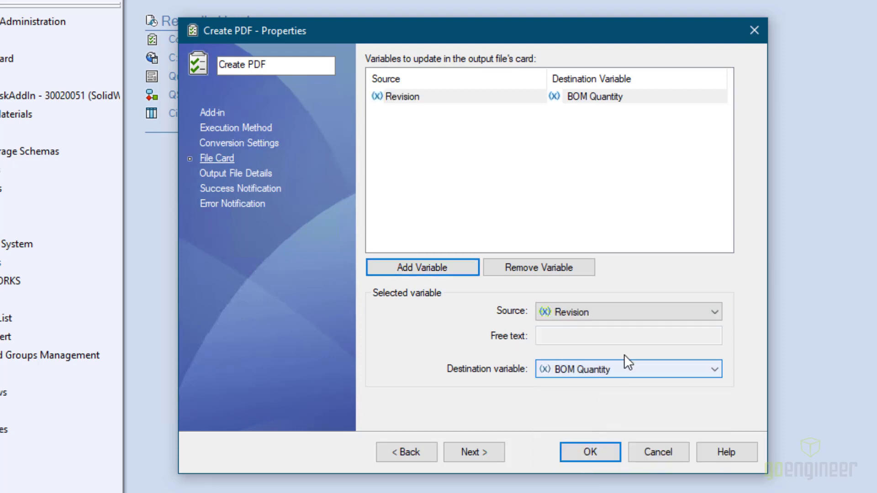
click(713, 369)
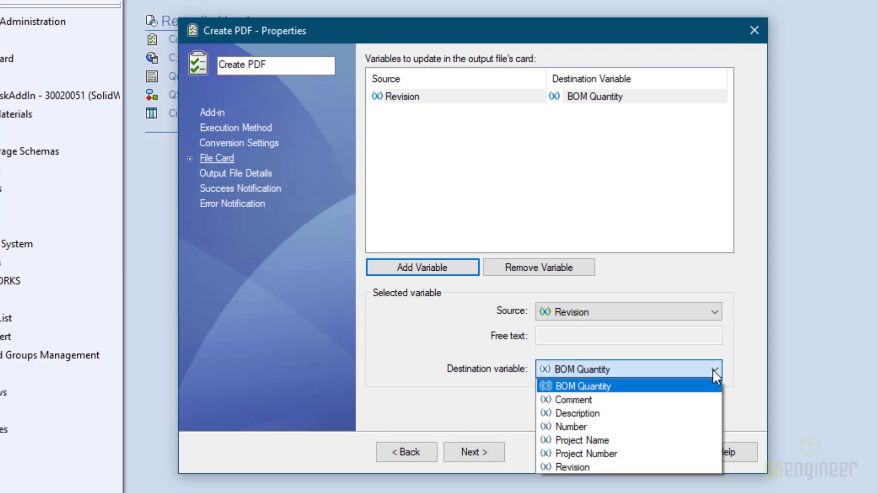
click(586, 472)
Add a second file card mapping from the source Description to the destination variable Description
click(409, 270)
click(681, 312)
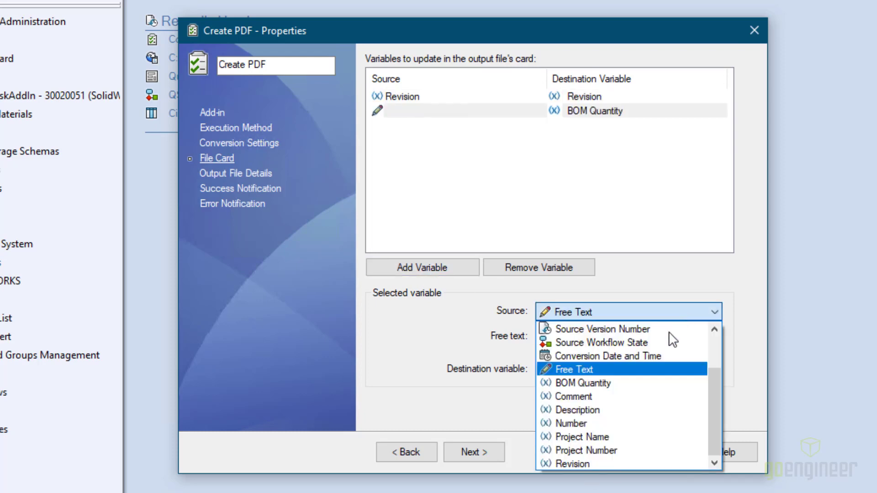
click(577, 410)
click(594, 369)
click(589, 413)
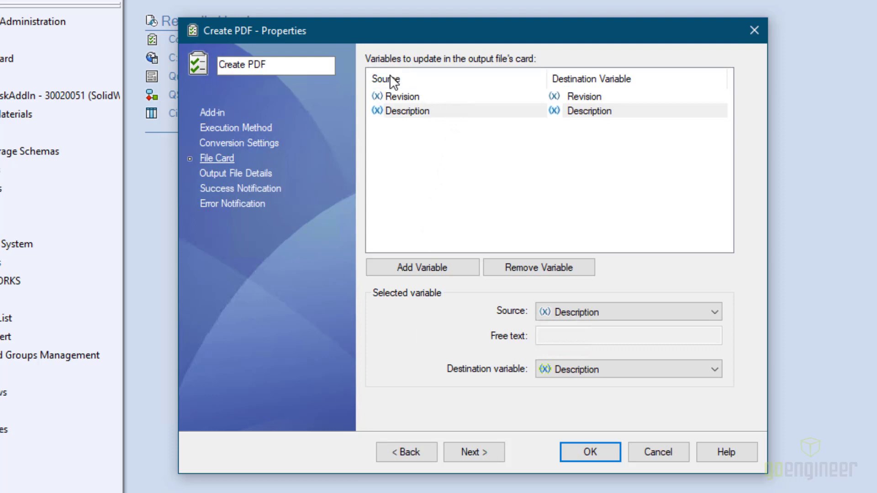
Remove the source file extension, configuration name and source folder path from the task's output path
click(253, 174)
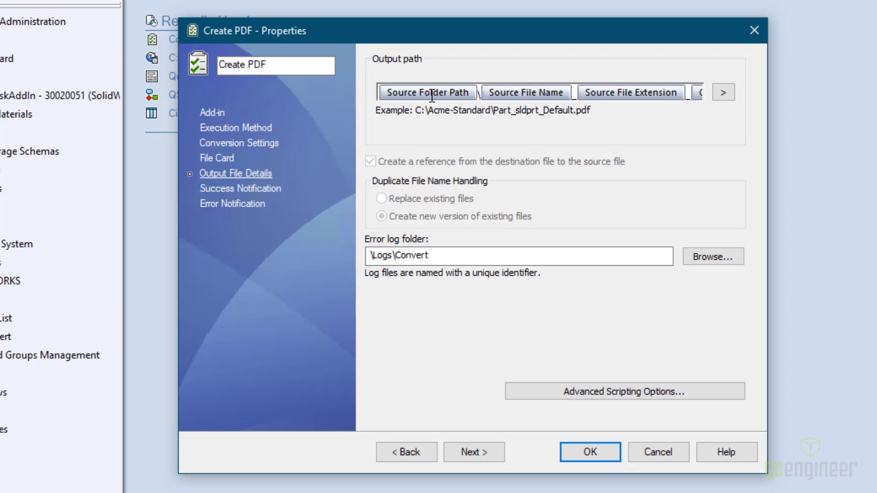
click(635, 92)
key(Delete)
click(601, 91)
key(Delete)
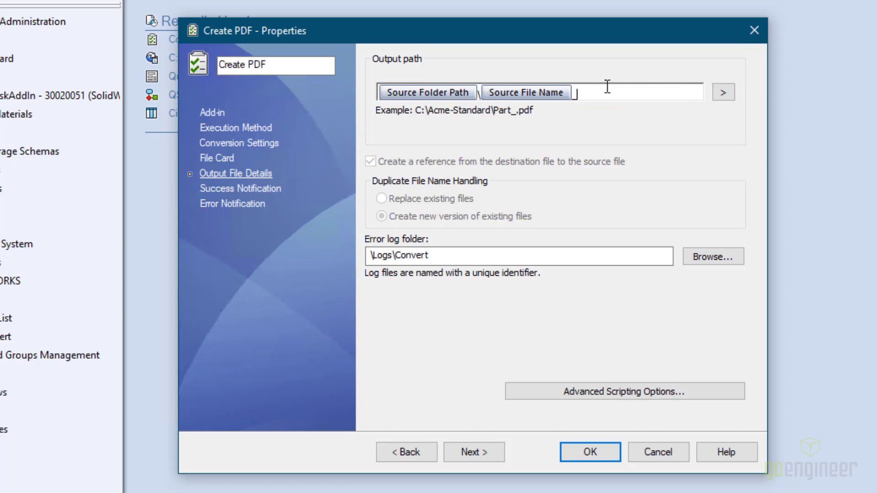
click(478, 81)
key(BackSpace)
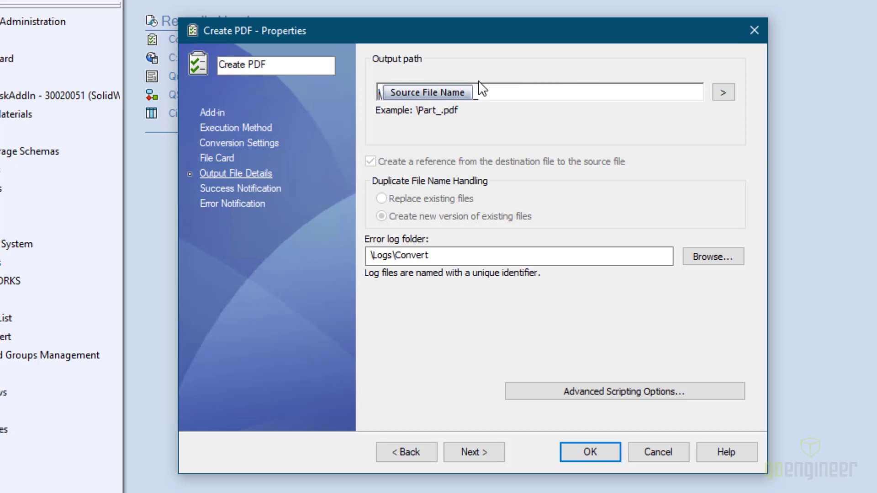
Begin the output path with the Vault Root Folder Path followed by a PDF subfolder ahead of the source file name
click(722, 93)
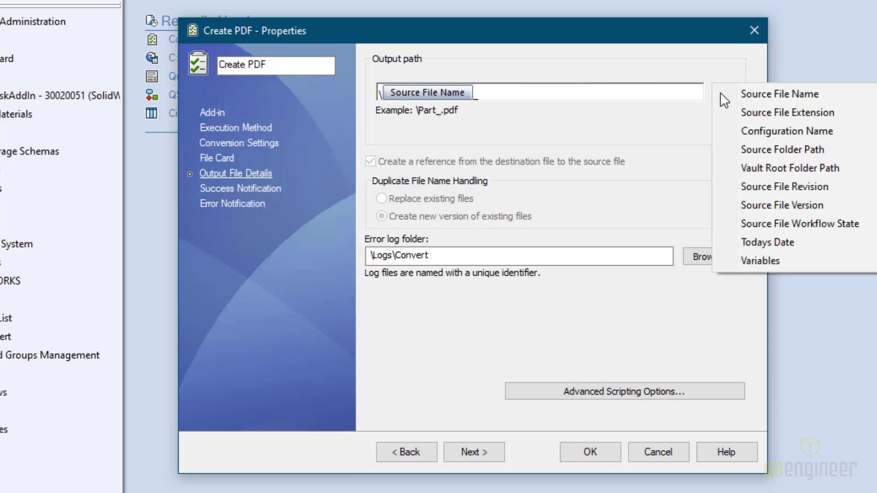
click(750, 169)
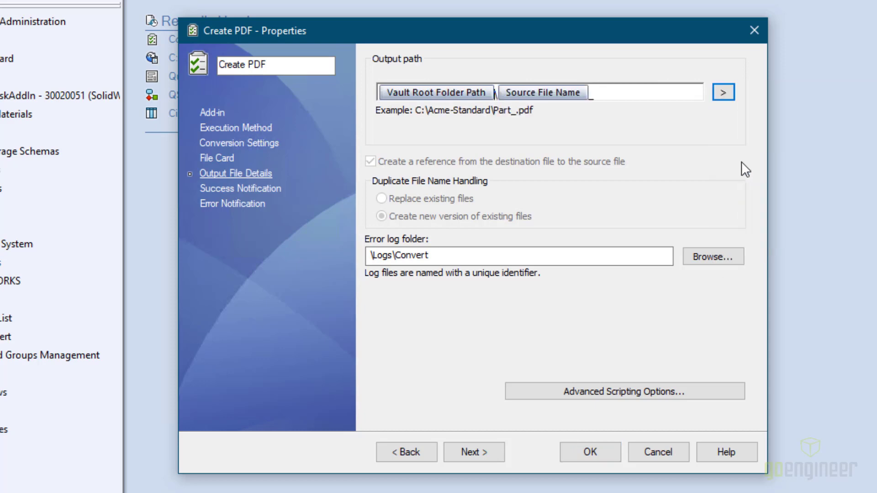
text(\)
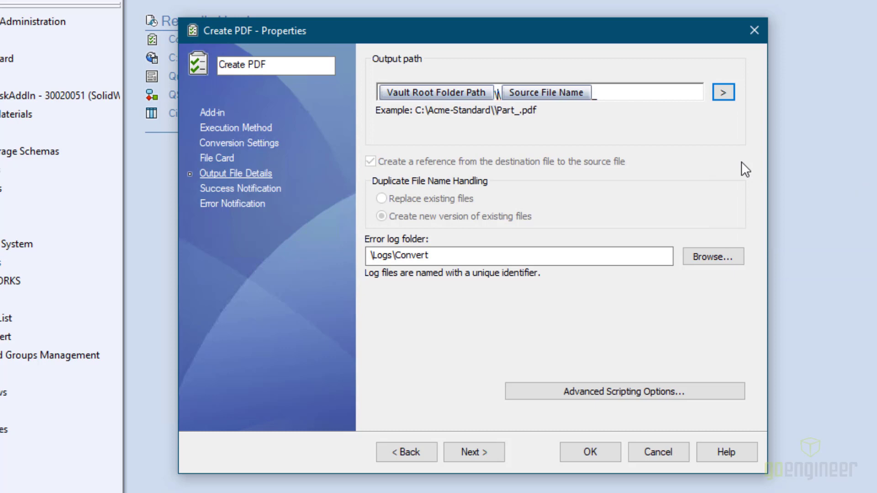
text(PDF\)
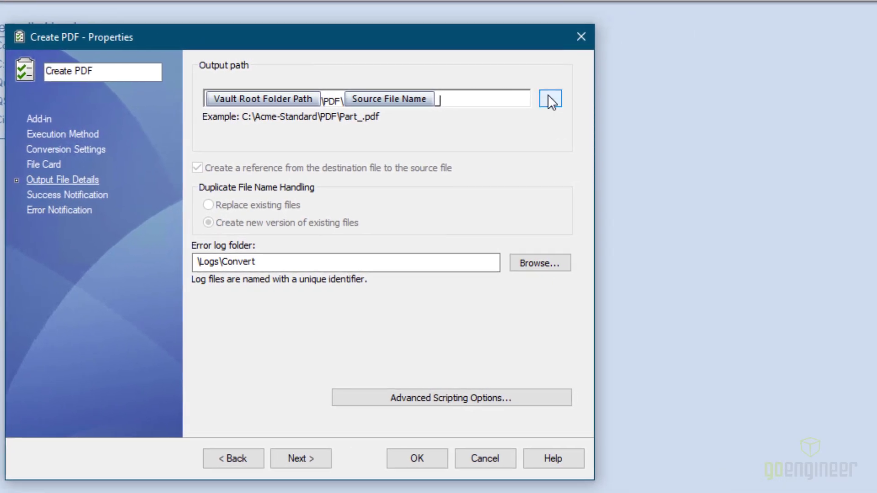
Append the Revision variable to the end of the output path and open the success notification settings
click(548, 97)
mouse_move(615, 264)
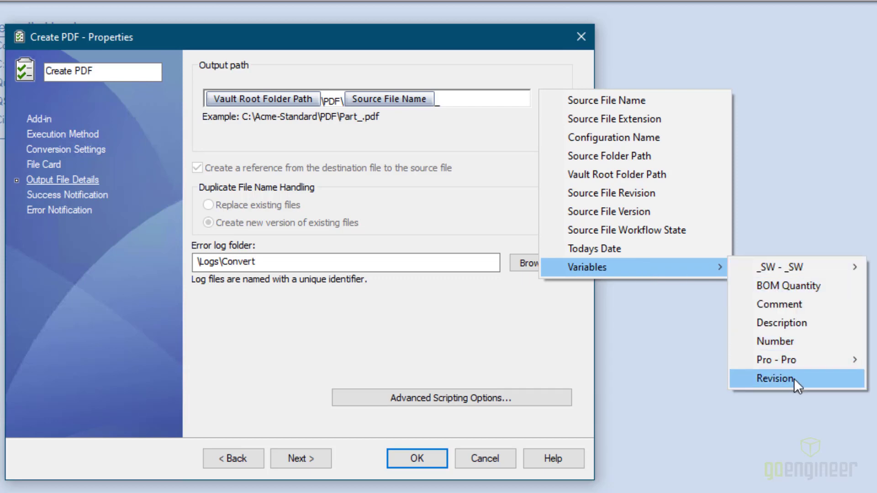
click(794, 378)
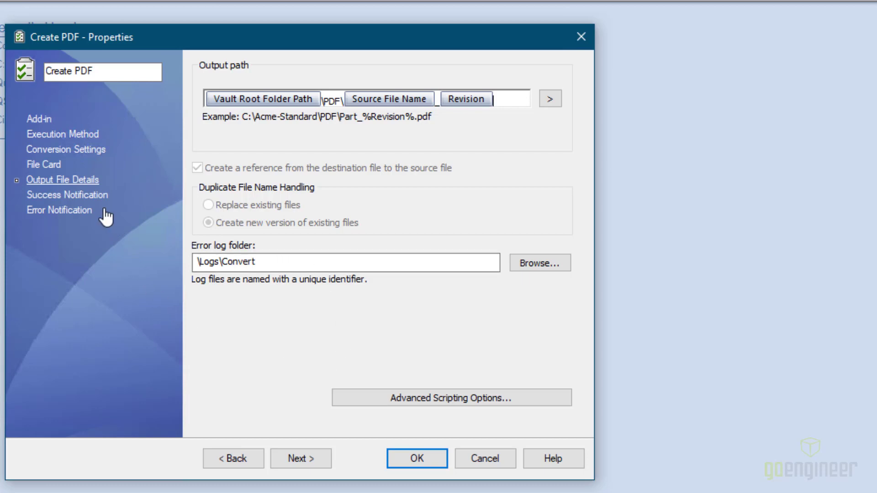
click(94, 197)
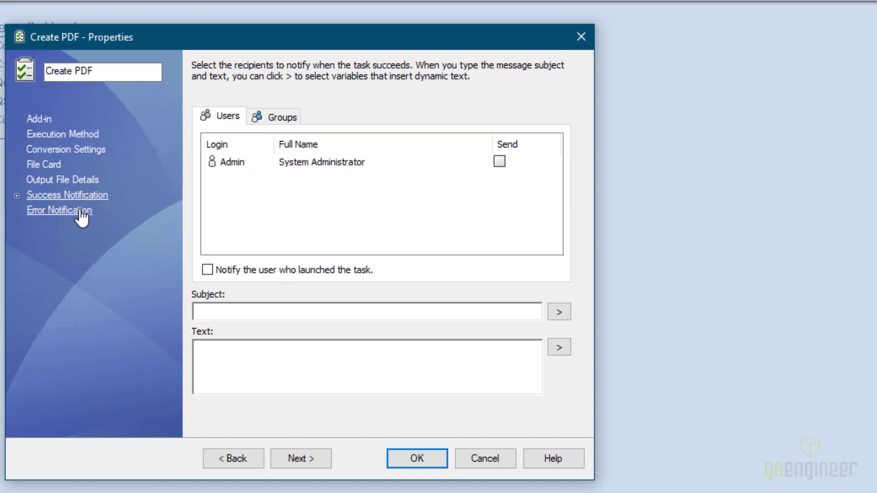
View the error notification settings and permit the SOLIDWORKS Task Add-in on this computer in the Acme-Standard task host configuration
click(82, 214)
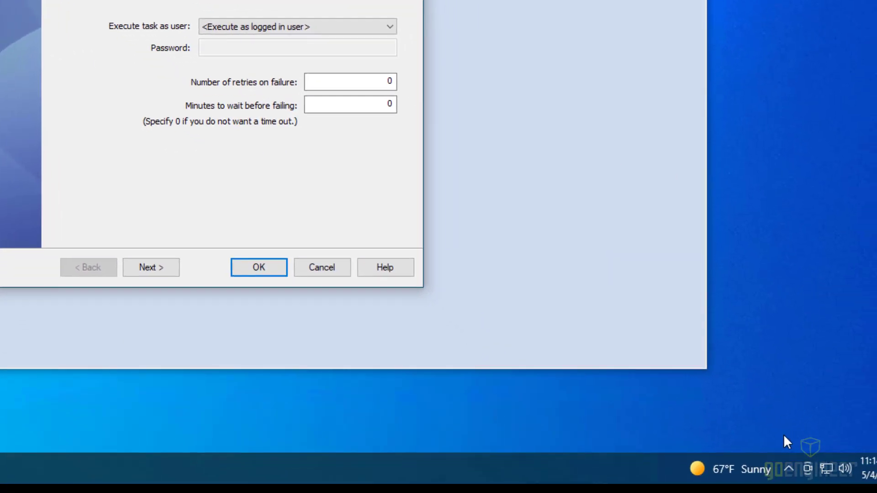
click(788, 467)
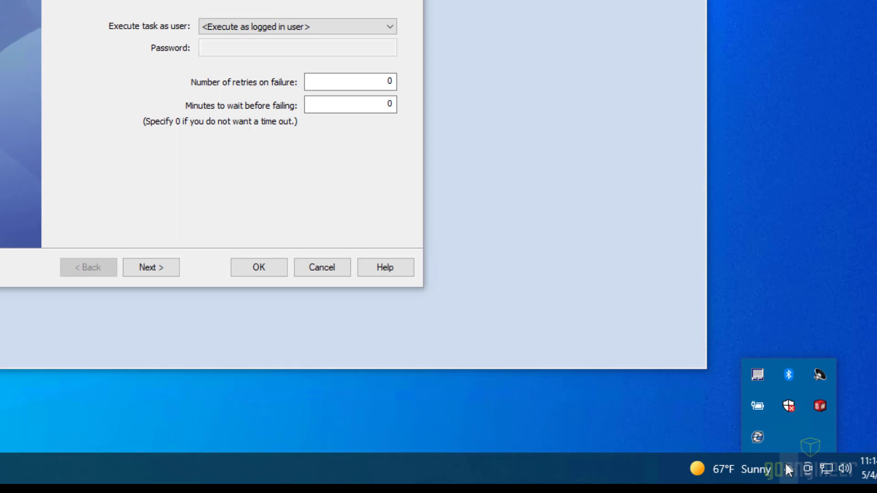
right_click(756, 439)
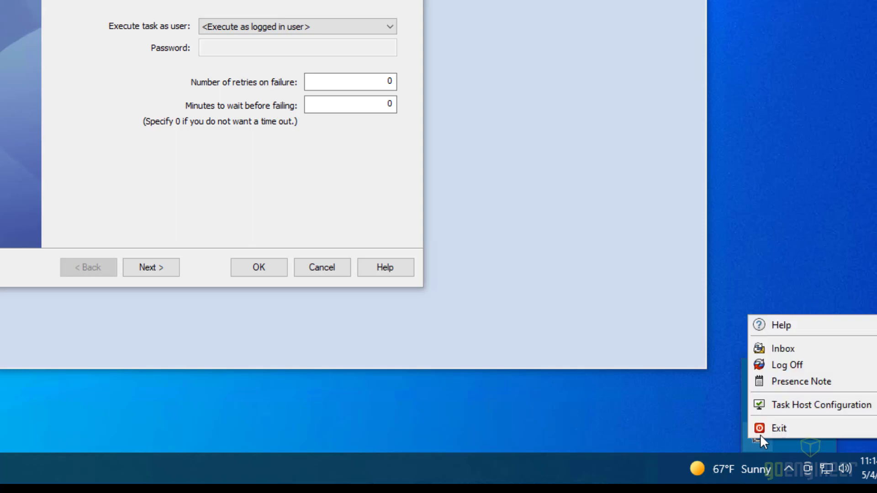
click(805, 406)
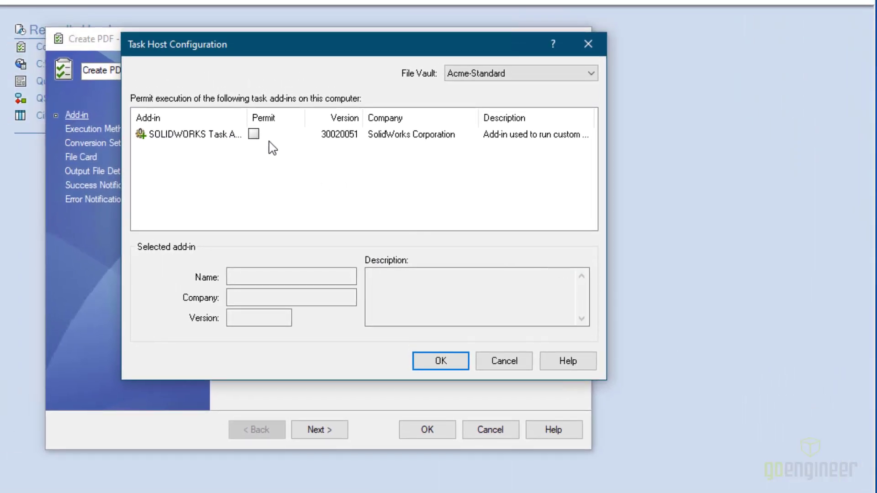
click(254, 135)
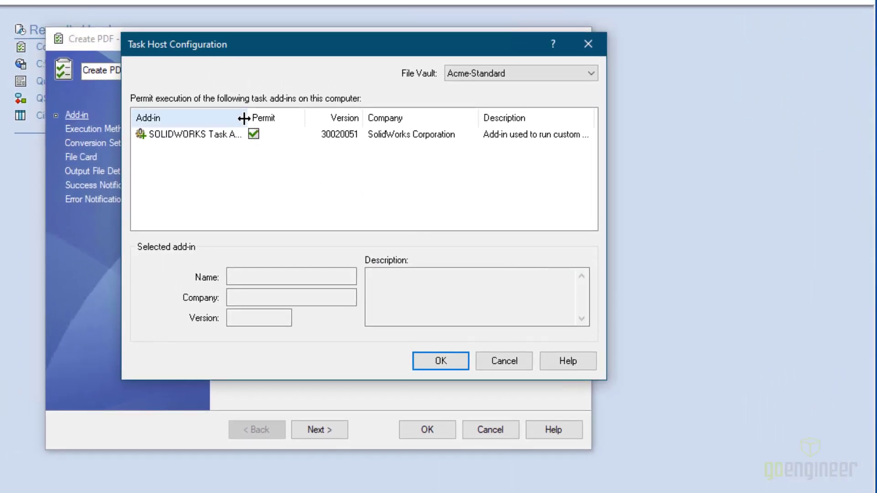
drag(244, 119, 293, 118)
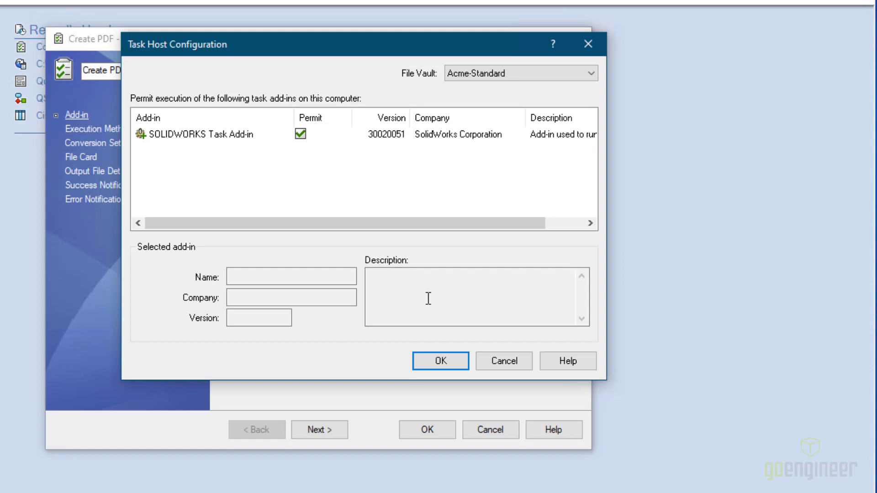
click(440, 362)
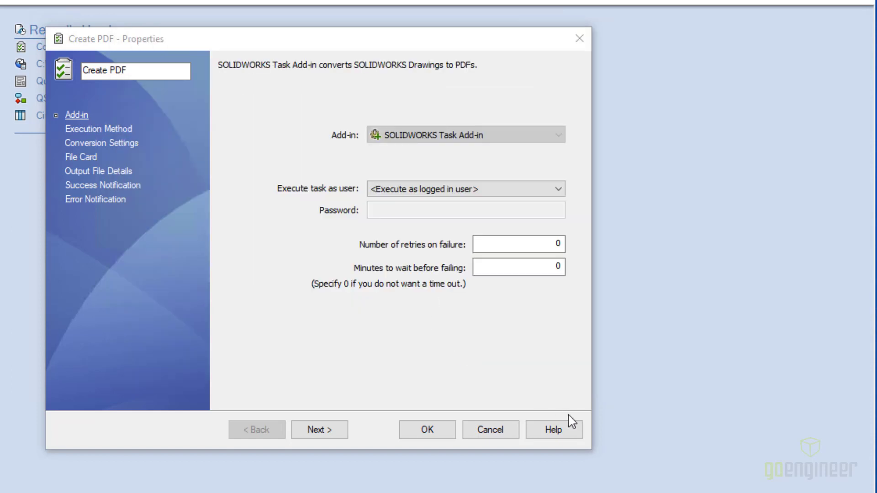
Enable PDM-TEST as a computer supporting the task in the execution method and save the Create PDF task
click(120, 132)
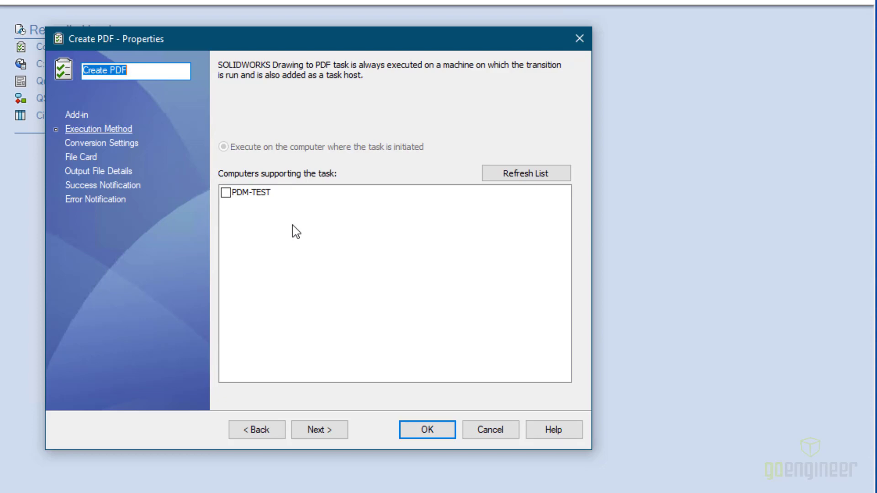
click(226, 192)
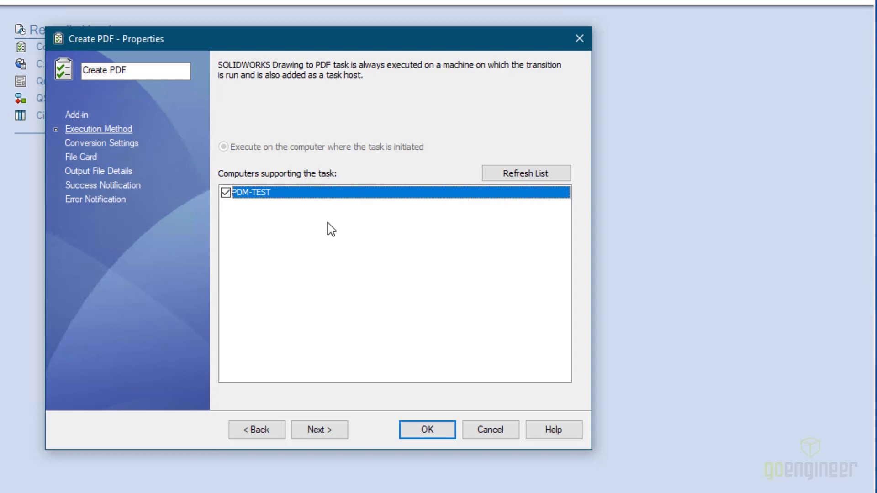
click(425, 431)
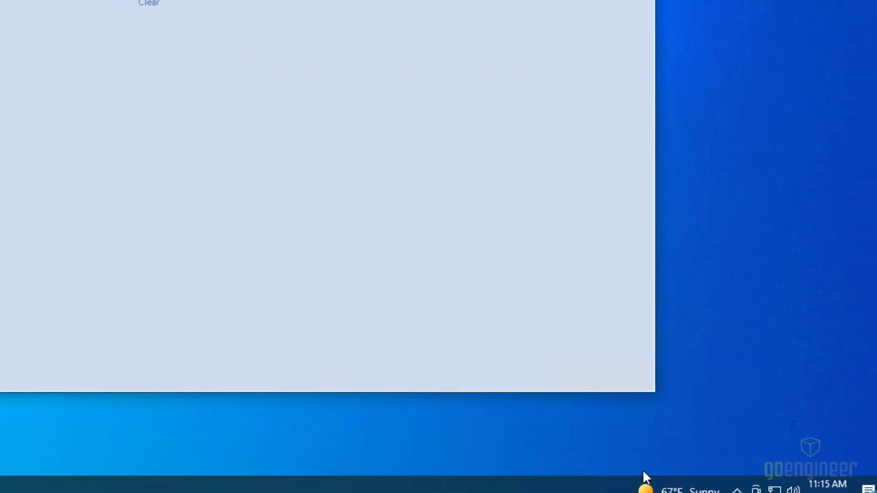
click(683, 457)
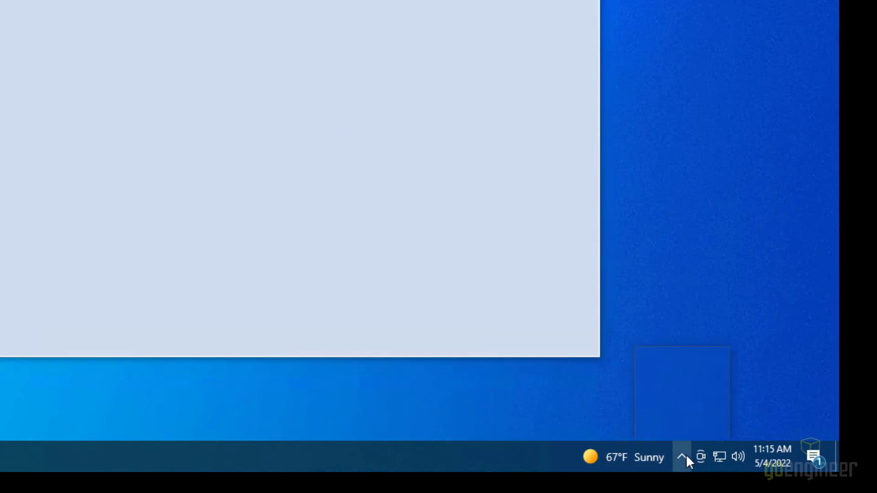
right_click(654, 427)
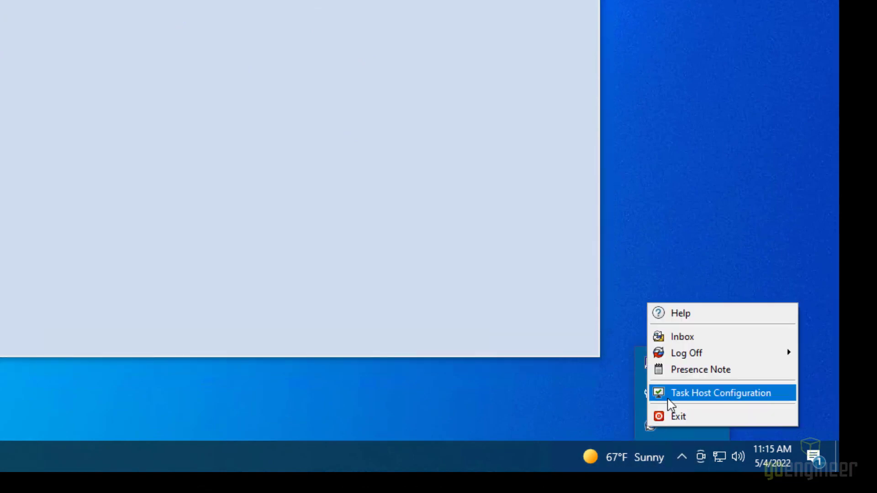
click(609, 406)
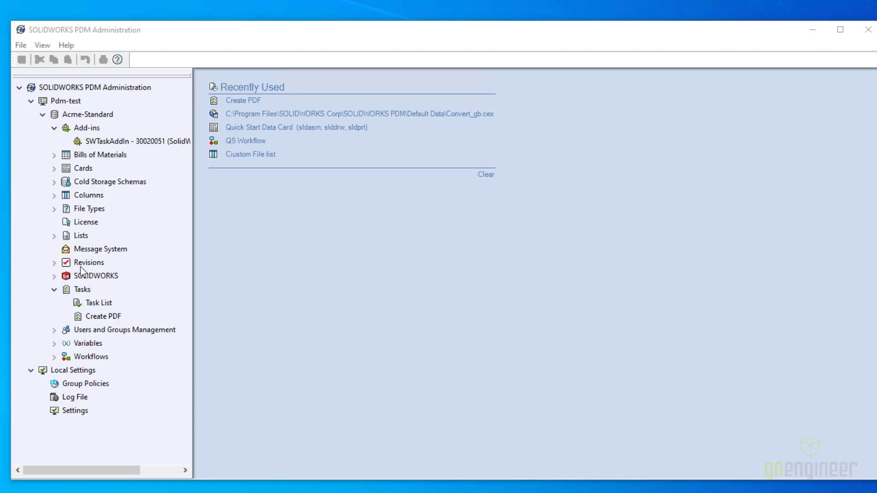
Grant the Engineers group the administrative permission "Can accept tasks to execute on a host" and save the group
click(54, 330)
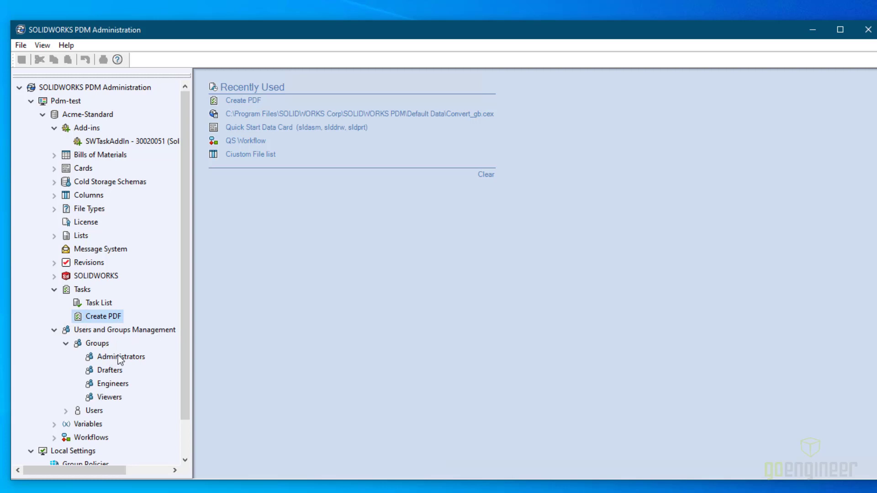
double_click(117, 385)
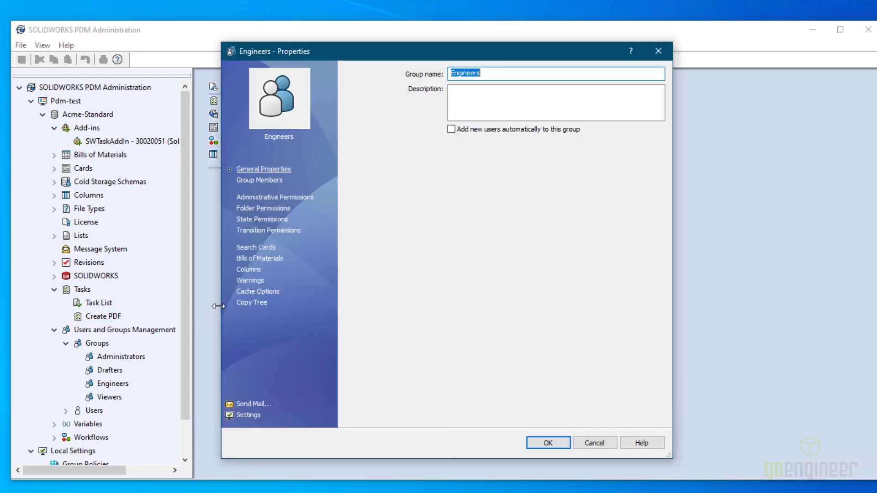
click(291, 198)
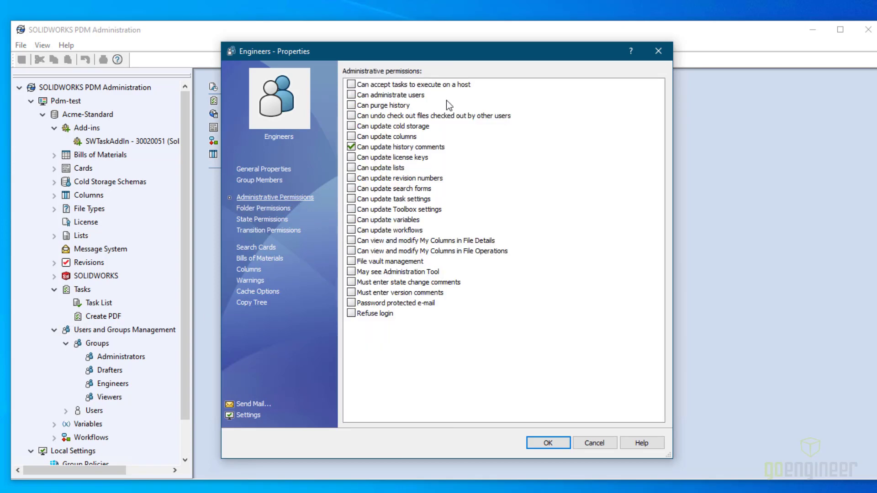
click(352, 85)
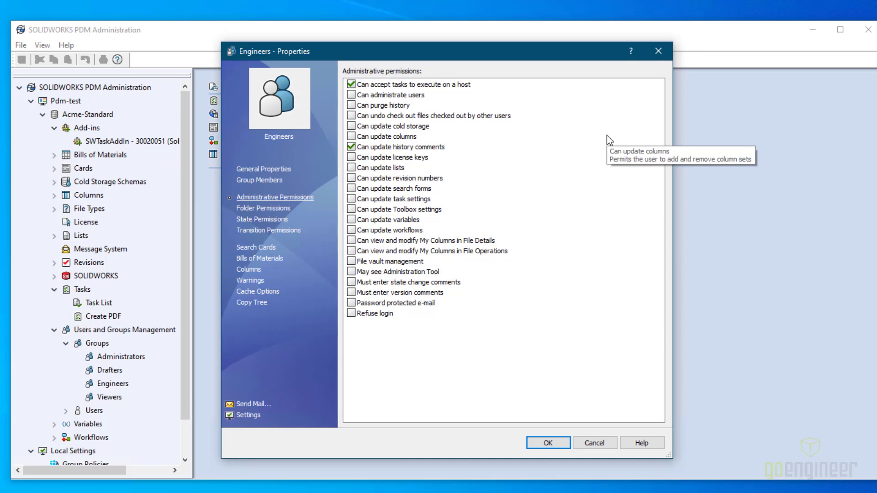
click(542, 443)
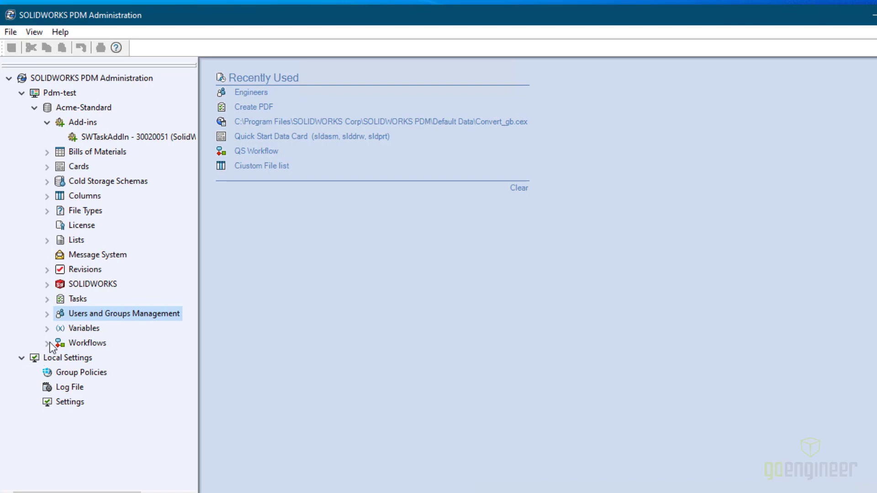
Open the QS Workflow and bring up the properties of its Send to Release transition
click(47, 343)
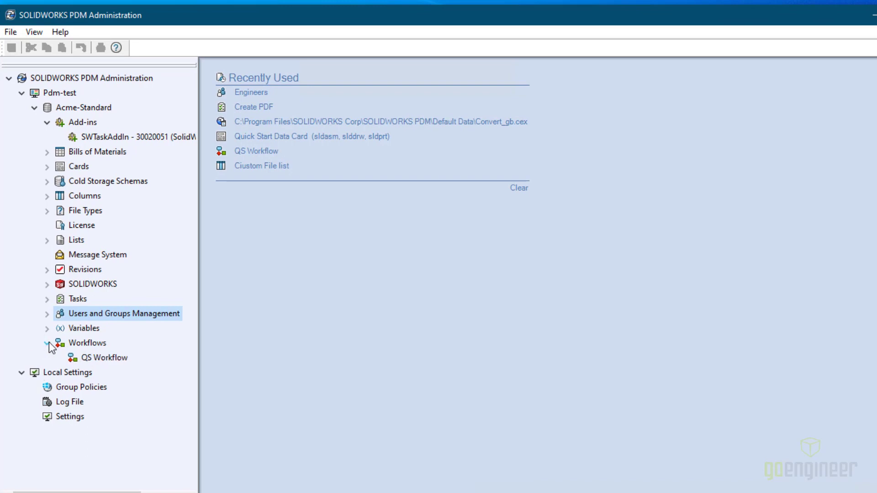
double_click(114, 358)
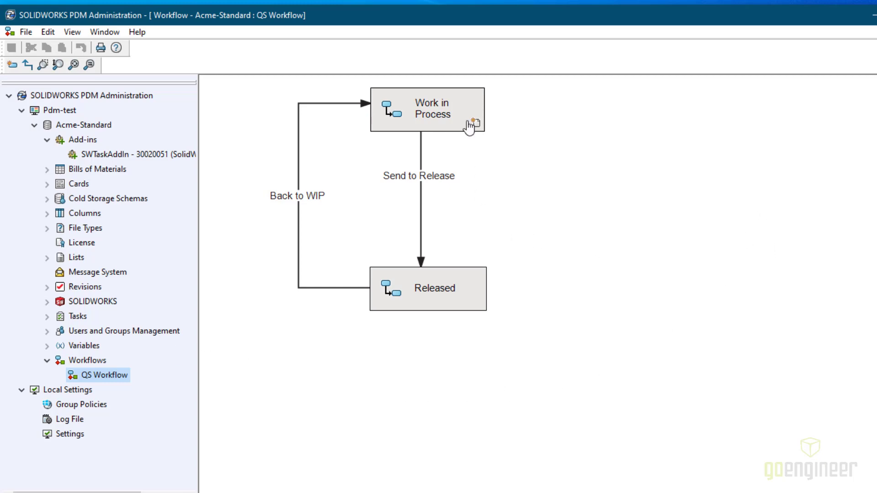
click(455, 284)
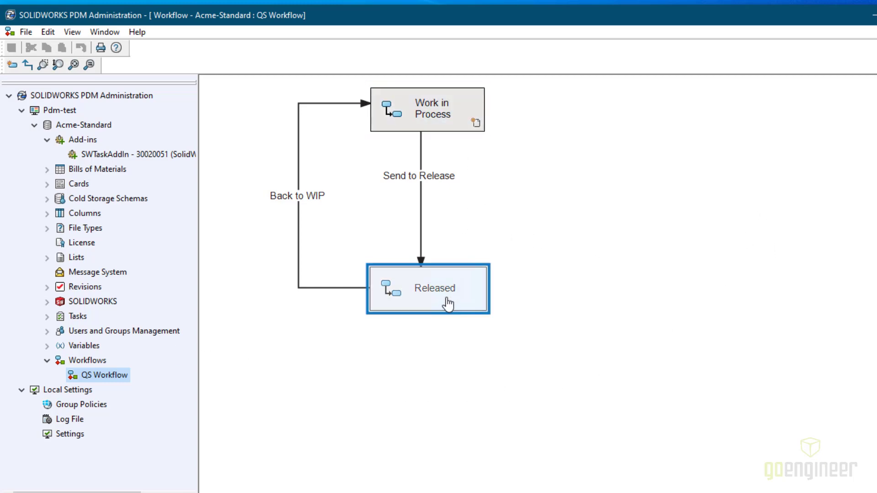
click(508, 182)
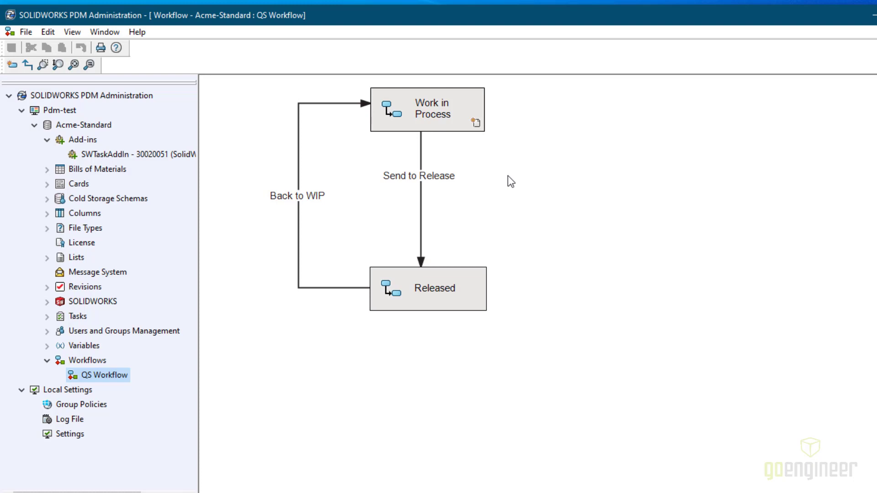
click(444, 285)
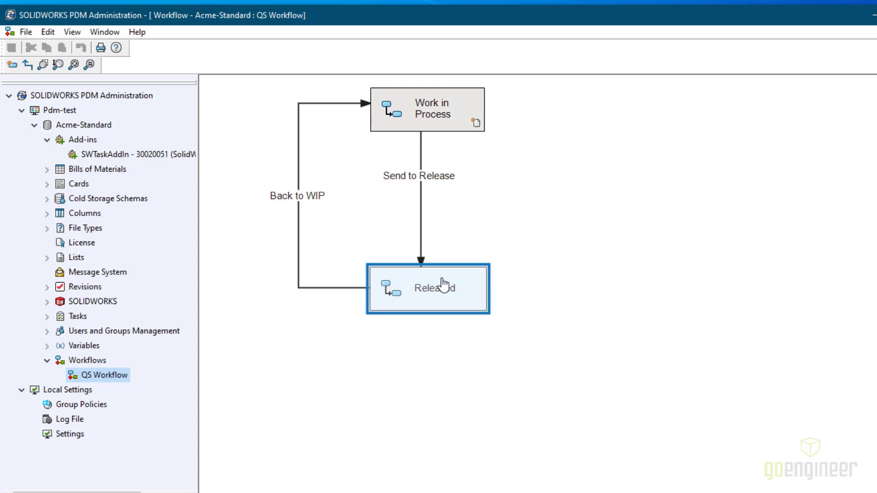
click(445, 201)
click(433, 179)
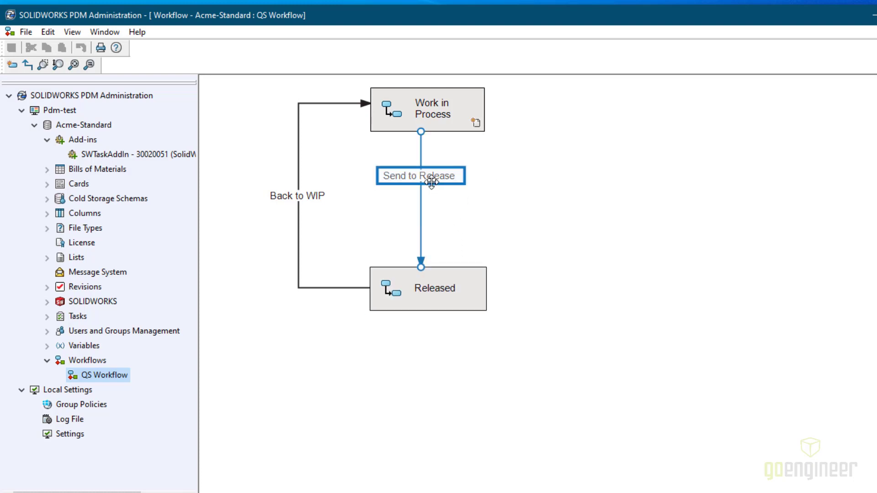
double_click(434, 178)
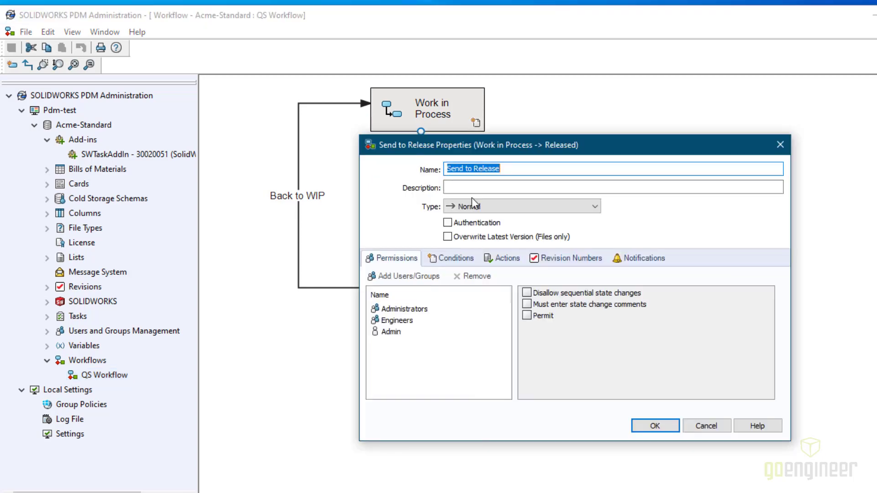
Add an Execute task action described as Create PDF that runs the Create PDF task on Send to Release, and save the workflow
click(508, 258)
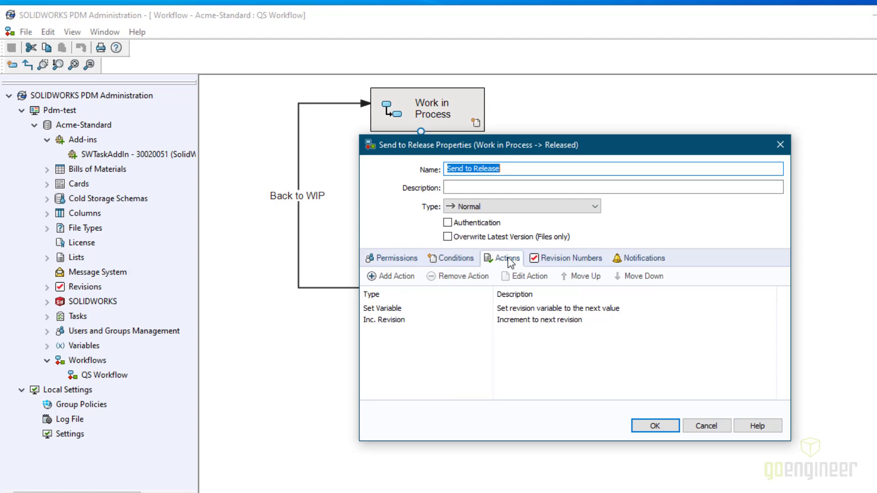
click(404, 276)
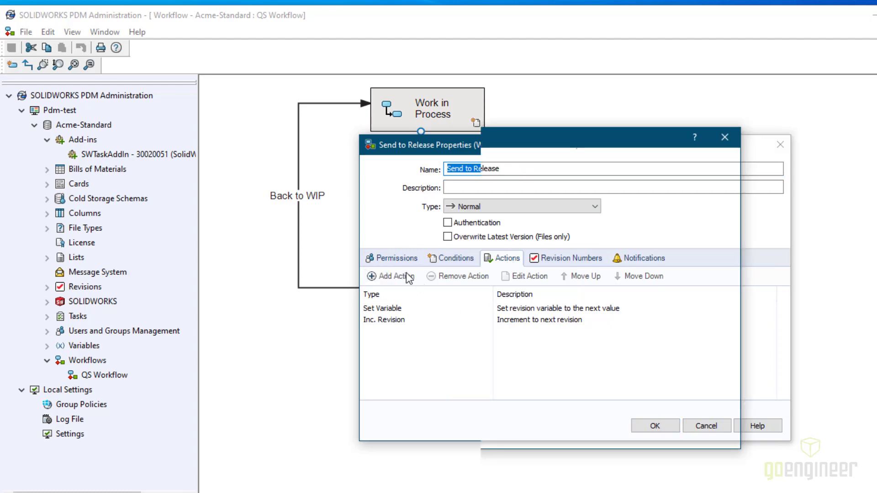
text(Create PDF)
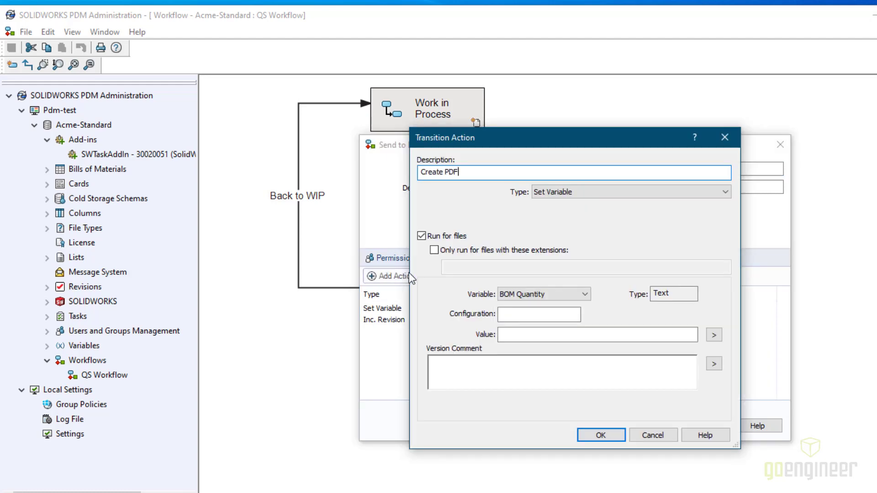
click(617, 192)
click(579, 204)
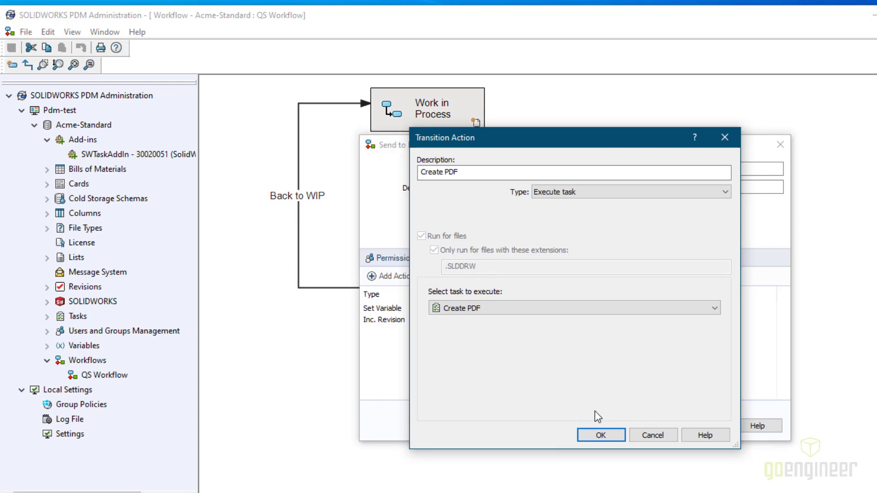
click(600, 434)
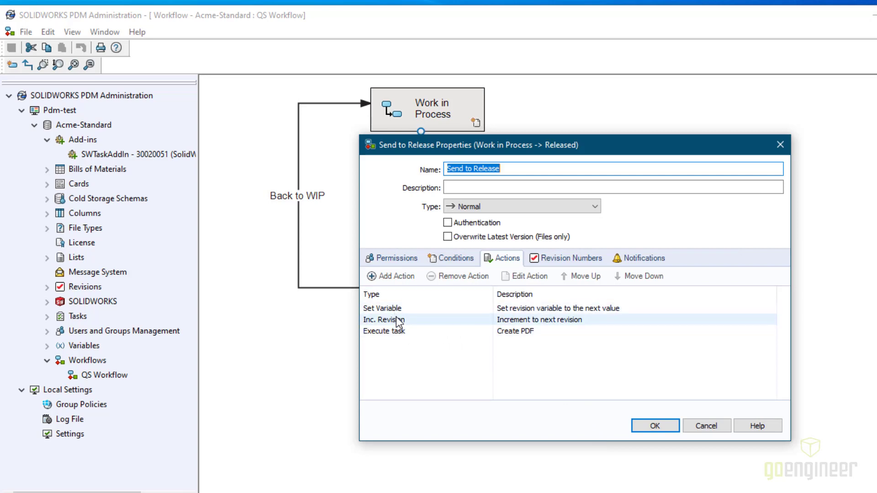
click(654, 425)
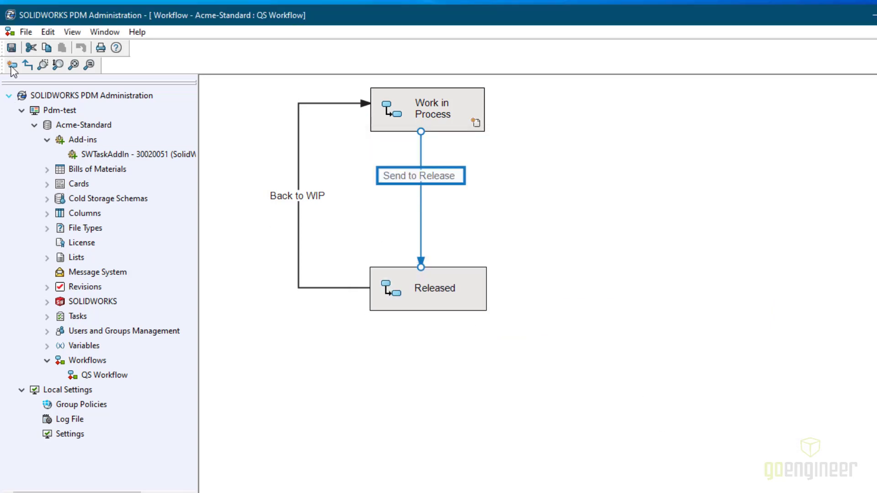
click(13, 49)
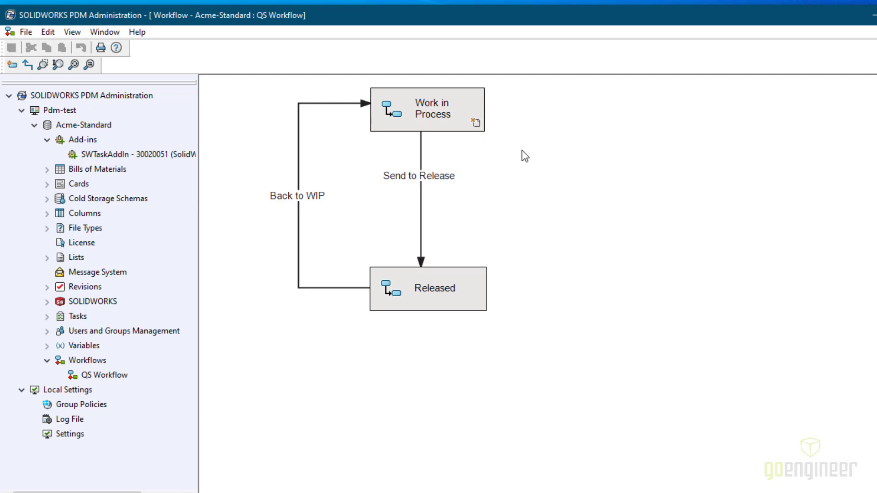
click(446, 116)
click(449, 181)
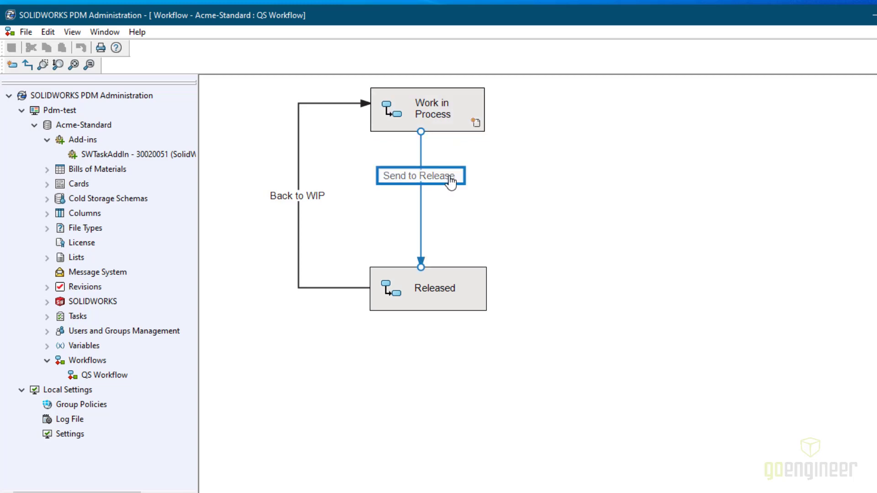
click(470, 119)
click(452, 307)
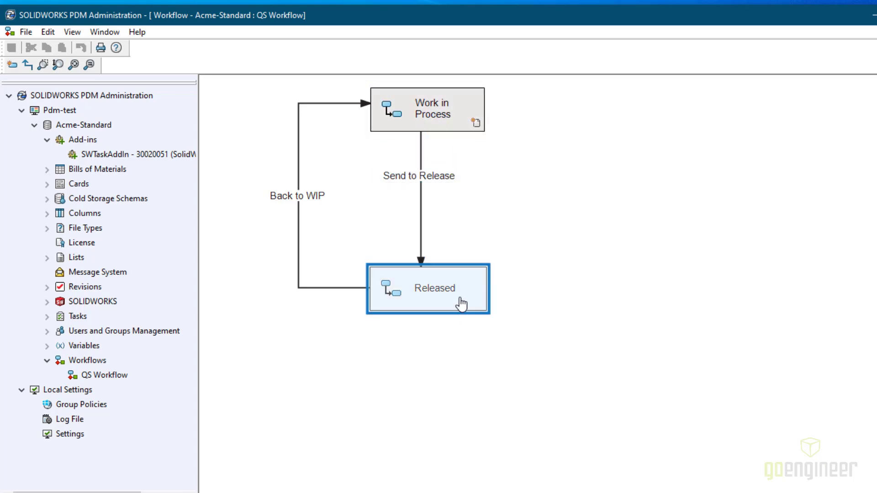
click(542, 271)
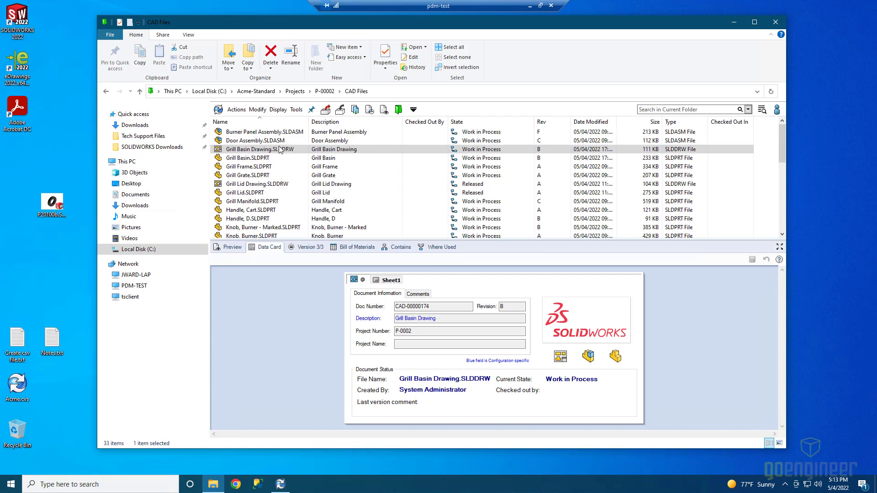
Change the state of Grill Basin Drawing.SLDDRW and its referenced Grill Basin.SLDPRT through the Send to Release transition
right_click(255, 150)
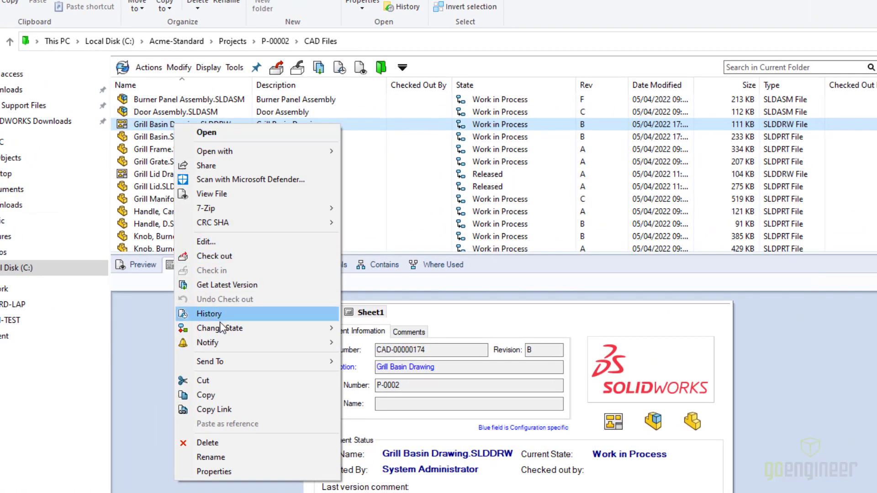
mouse_move(224, 328)
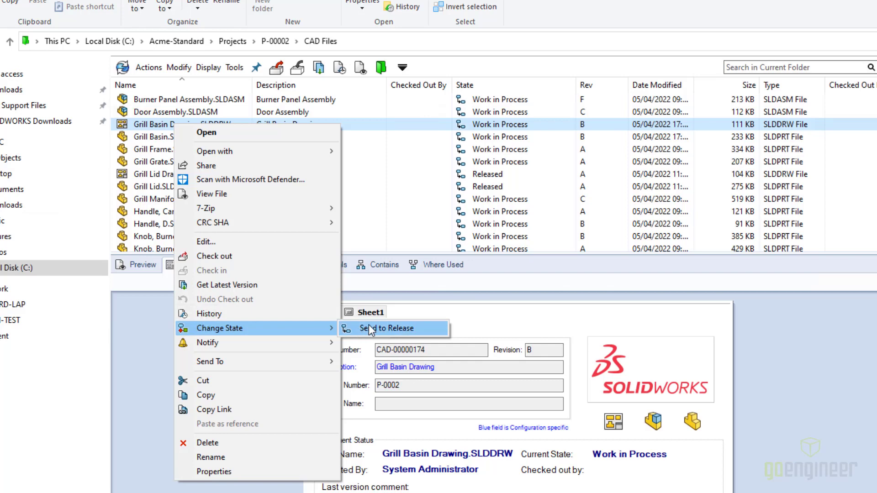
click(369, 326)
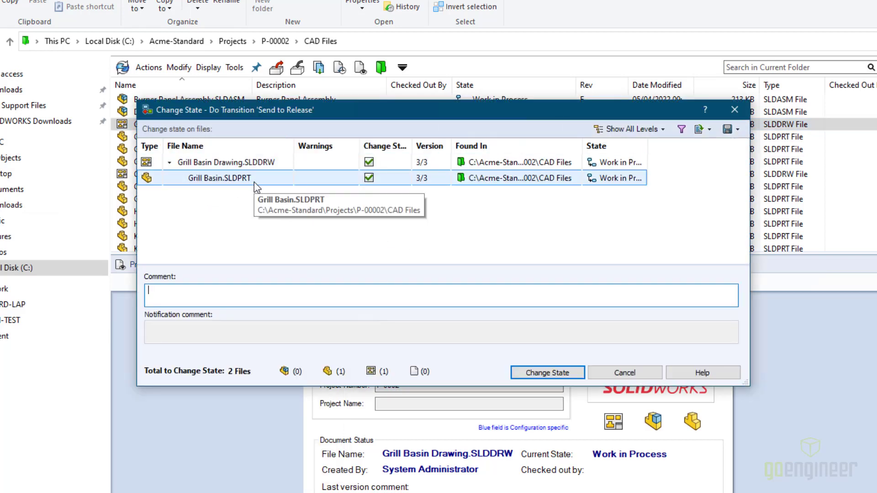
click(551, 372)
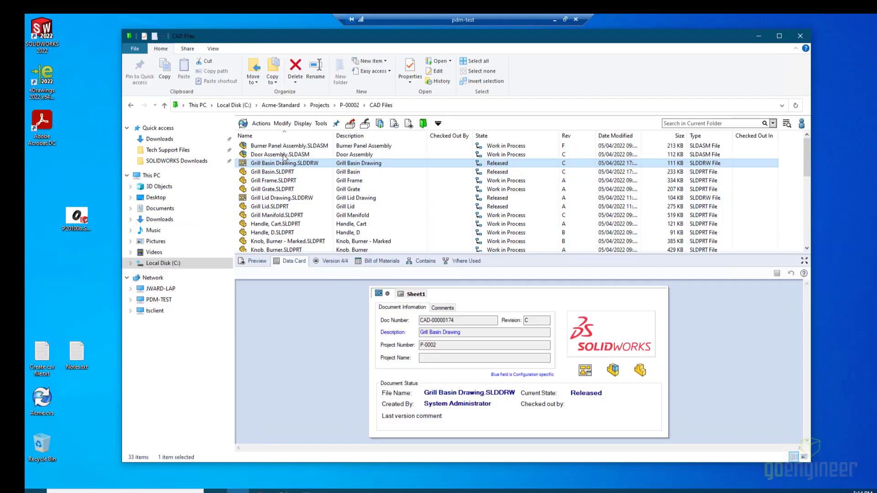
Go to the vault's PDF folder and select Grill Basin Drawing_C.pdf to check its data card
click(304, 106)
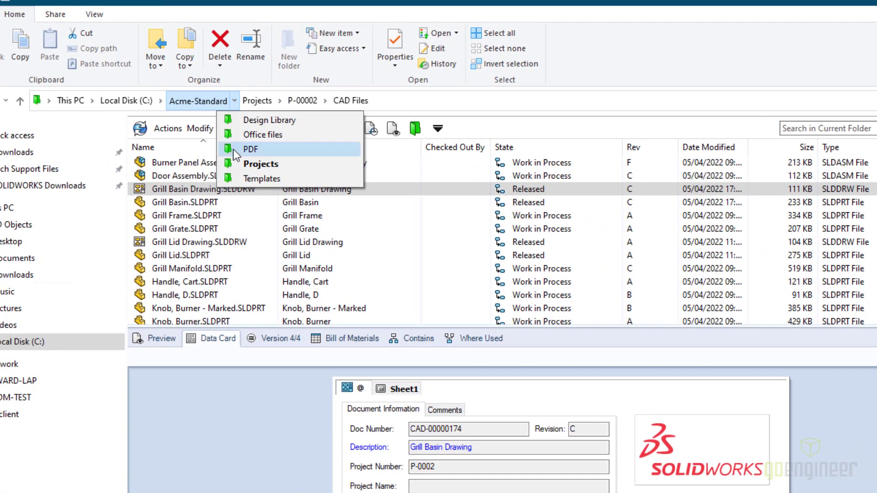
click(233, 149)
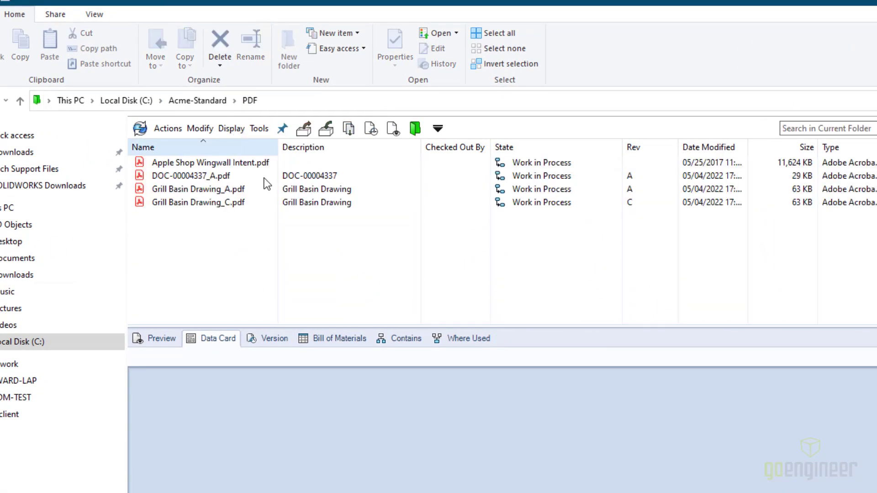
click(199, 204)
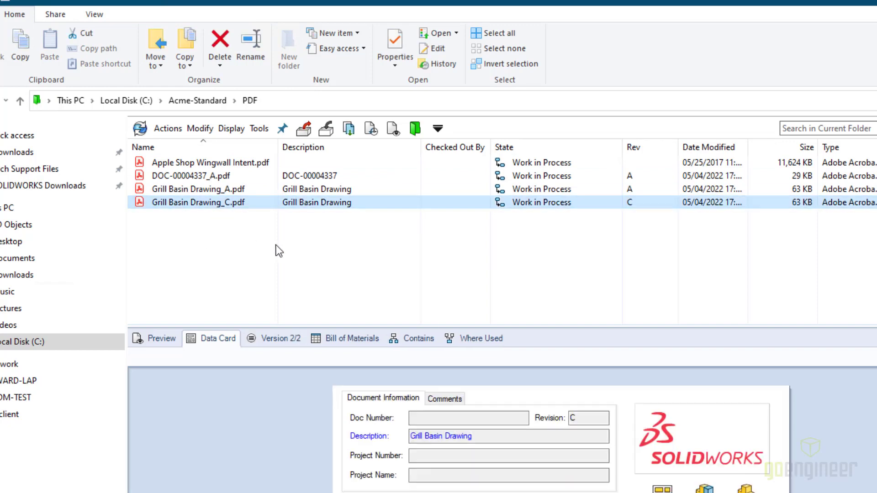